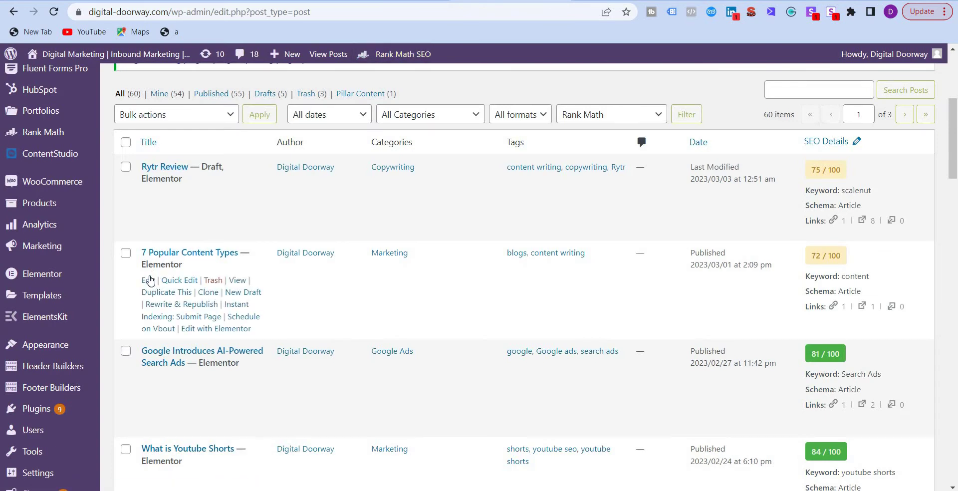
# - Open the post "7 Popular Content Types" for editing from the WordPress posts list
pyautogui.click(148, 281)
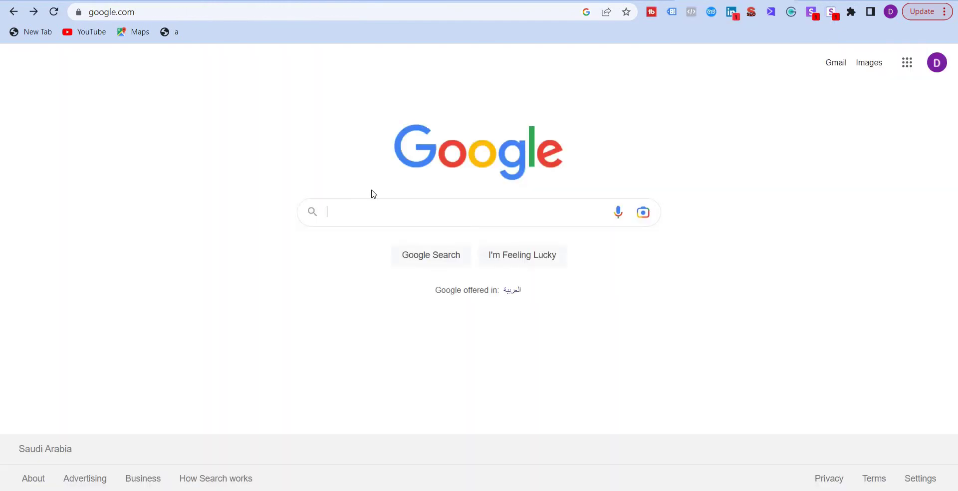
# - Search Google for site:digital-doorway.com and examine the titles and descriptions shown for the site's pages
pyautogui.write('site:')
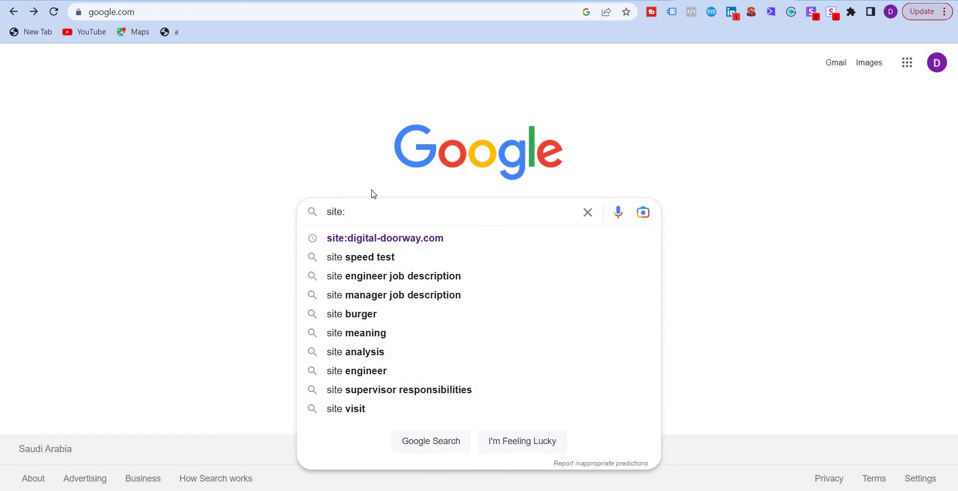
pyautogui.write('digital-doo')
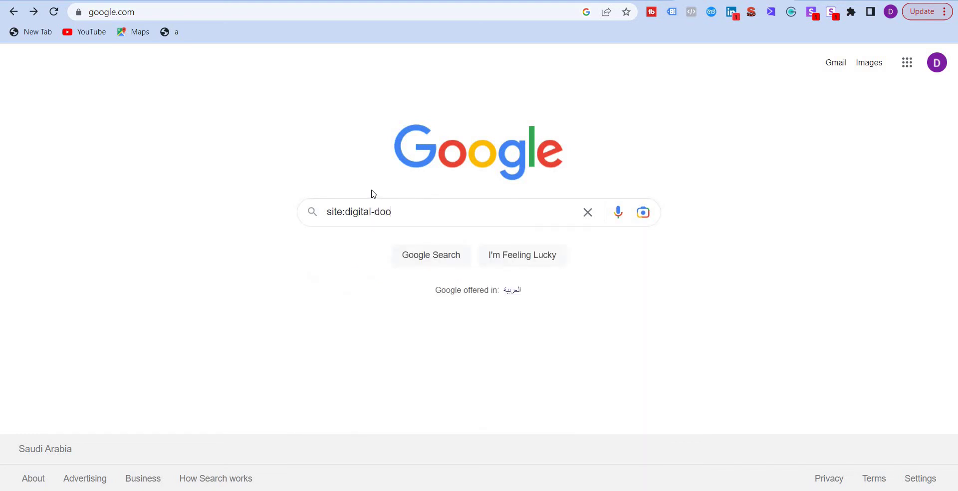
pyautogui.write('rway.com')
pyautogui.press('Return')
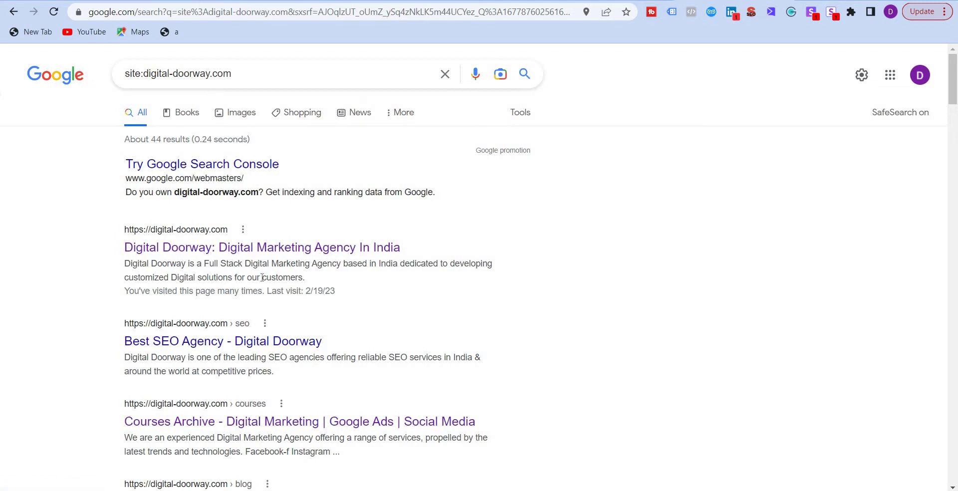
pyautogui.moveTo(136, 264); pyautogui.dragTo(292, 277)
pyautogui.click(293, 276)
pyautogui.scroll(-1, 277, 279)
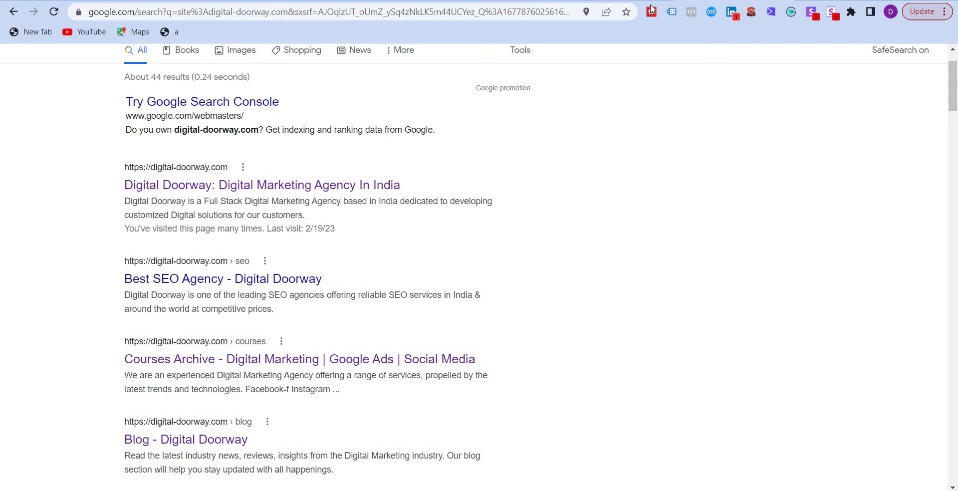
# - Open the Rank Math snippet editor of the "7 Popular Content Types" post and bring up its title, permalink and description
pyautogui.click(519, 1)
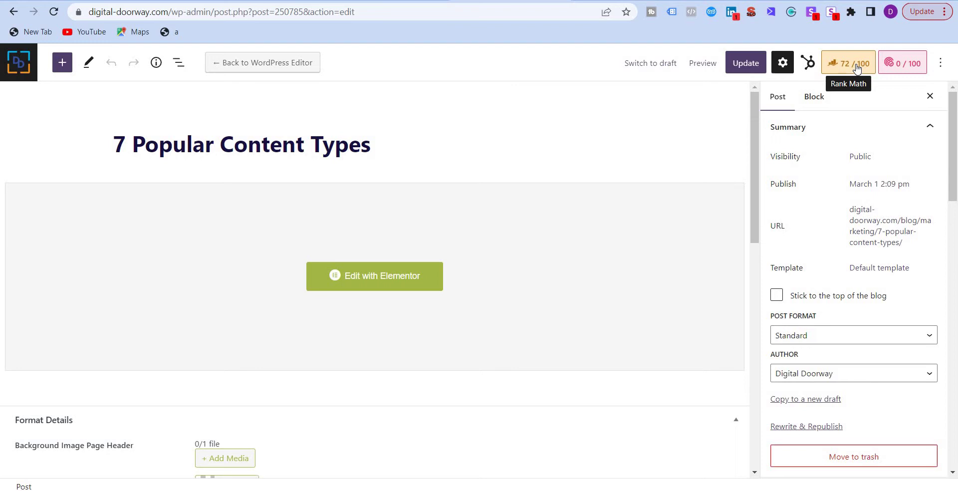
pyautogui.click(857, 68)
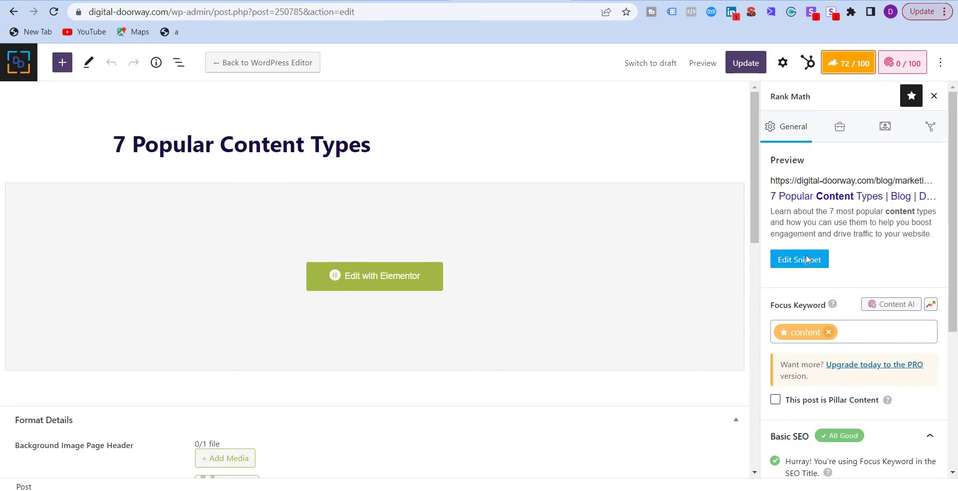
pyautogui.click(808, 260)
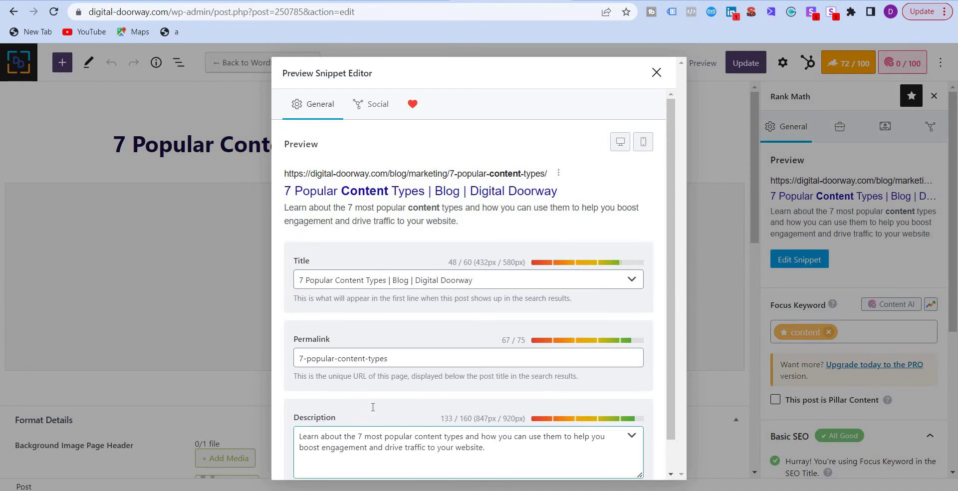
pyautogui.scroll(-1, 316, 425)
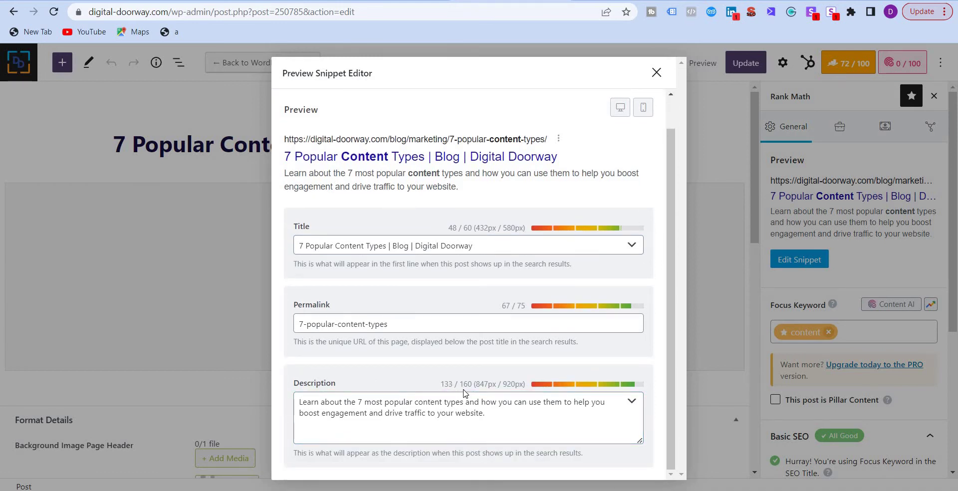
# - Append filler letters to the end of the snippet title until it exceeds the 60-character limit
pyautogui.click(500, 252)
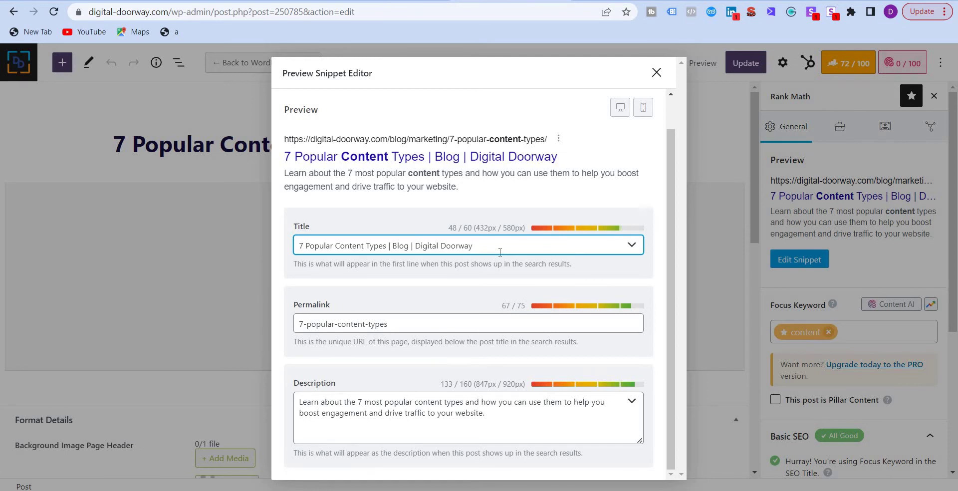
pyautogui.write('ghghghg')
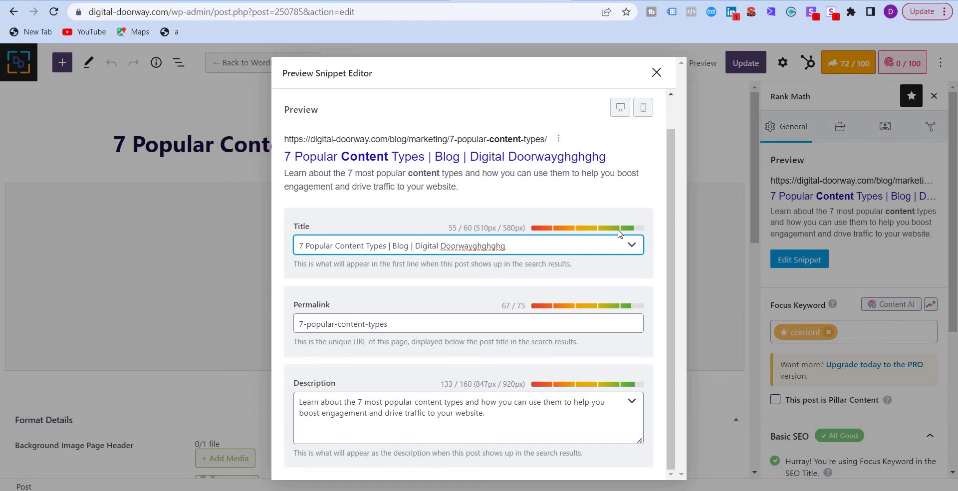
pyautogui.write('hghhghgh')
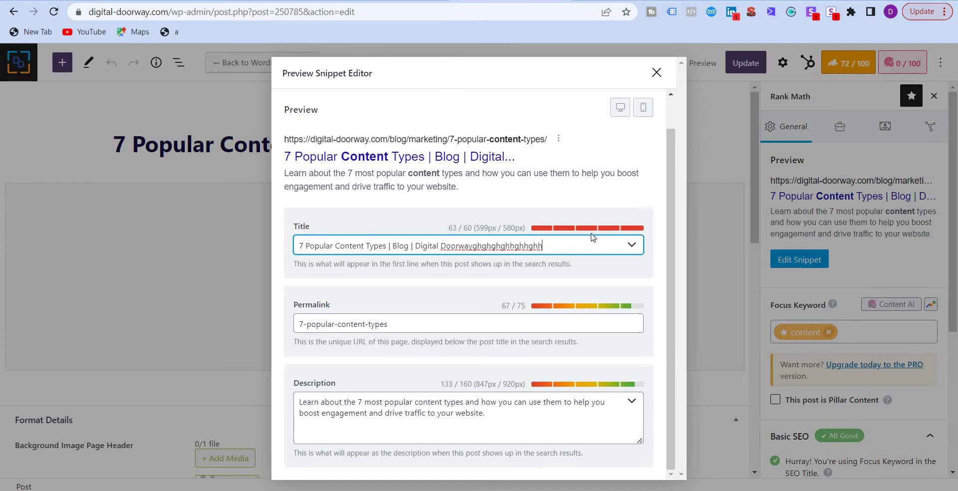
# - Delete the filler letters from the snippet title, leaving "7 Popular Content Types | Blog | Digital Doorway"
pyautogui.press('BackSpace')
pyautogui.press('BackSpace')
pyautogui.press('BackSpace')
pyautogui.press('BackSpace')
pyautogui.press('BackSpace')
pyautogui.press('BackSpace')
pyautogui.press('BackSpace')
pyautogui.press('BackSpace')
pyautogui.press('BackSpace')
pyautogui.press('BackSpace')
pyautogui.press('BackSpace')
pyautogui.press('BackSpace')
pyautogui.press('BackSpace')
pyautogui.press('BackSpace')
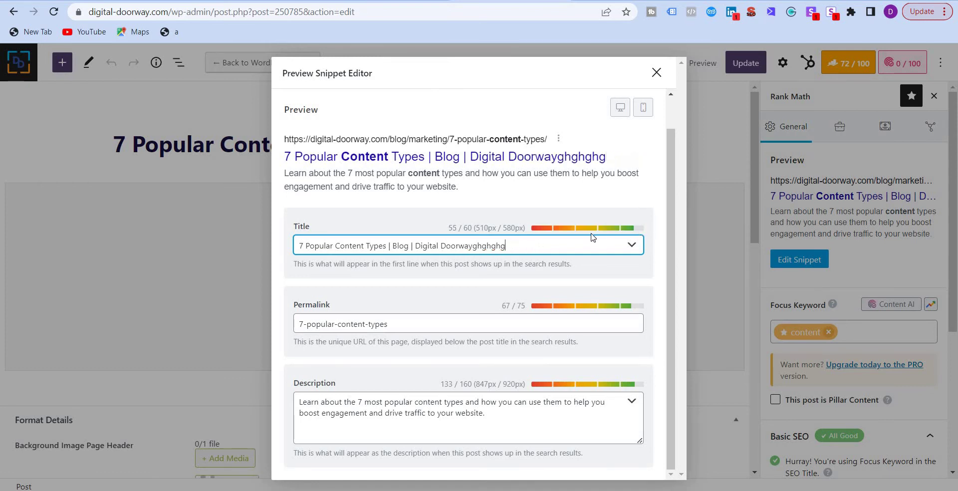
pyautogui.press('BackSpace')
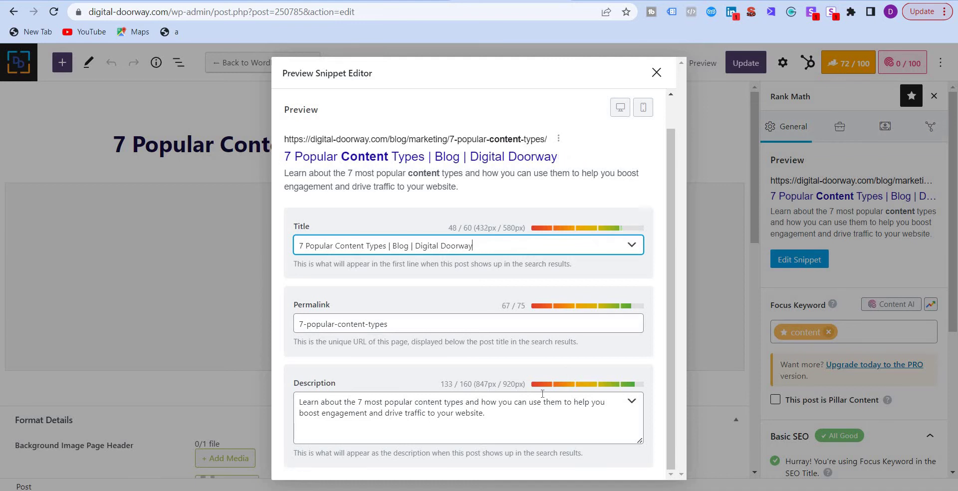
# - Close the snippet editor and update the post
pyautogui.click(658, 73)
pyautogui.click(745, 62)
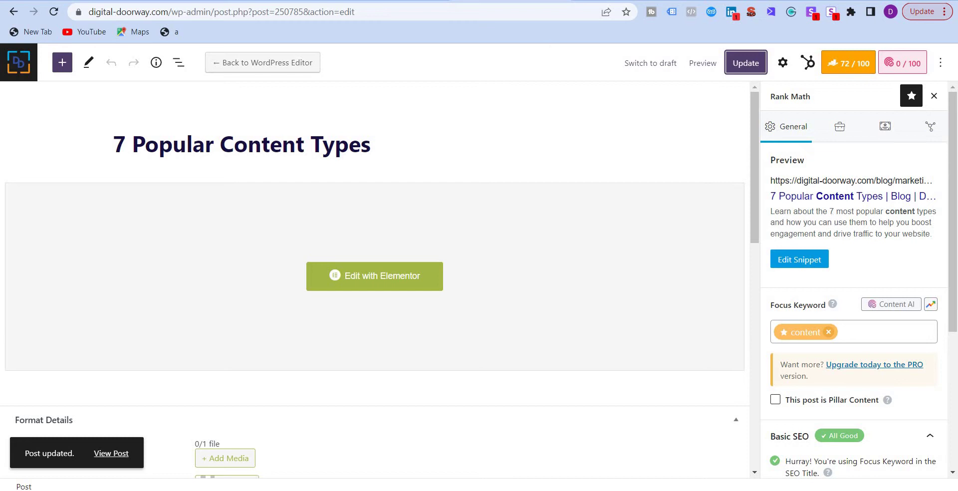
# - Open the "7 Popular Content Types" article from the Digital Doorway blog page and copy its URL
pyautogui.click(415, 1)
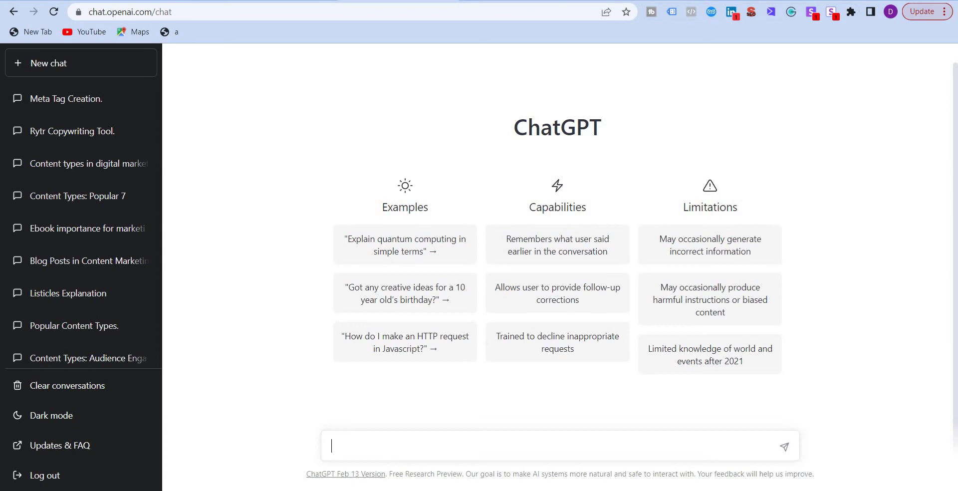
pyautogui.click(614, 0)
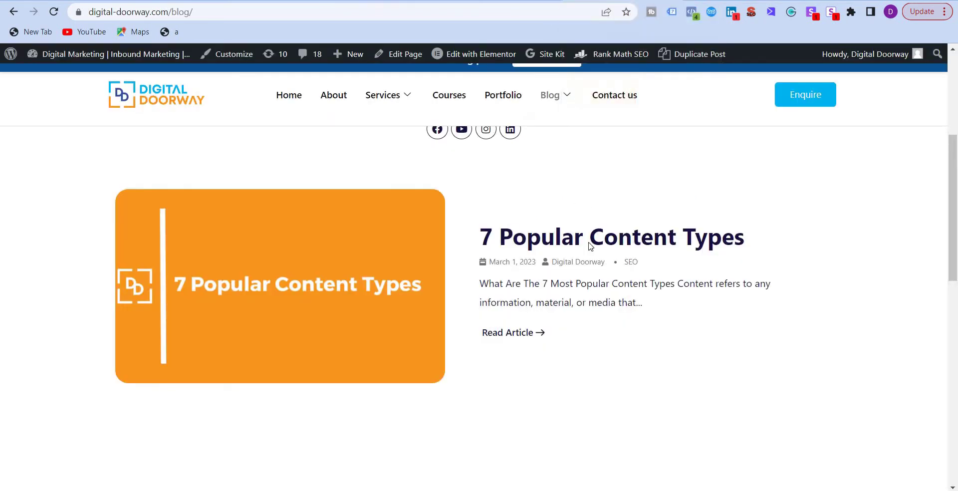
pyautogui.scroll(5, 515, 469)
pyautogui.scroll(-5, 512, 425)
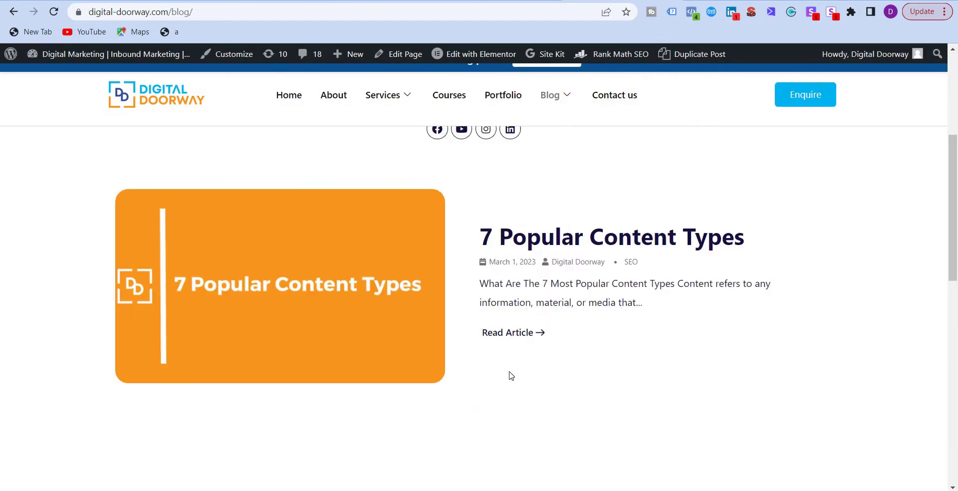
pyautogui.click(509, 340)
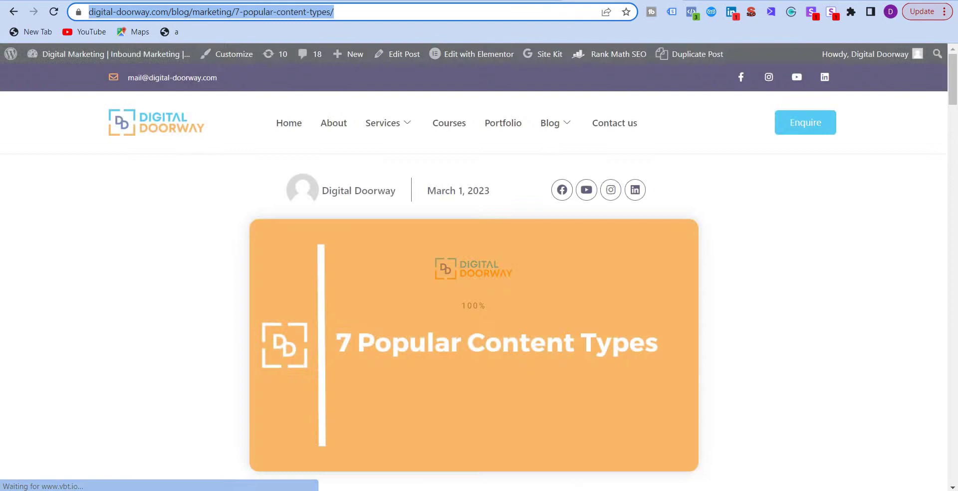
pyautogui.hotkey('ctrl', 'Tab')
pyautogui.write('write a ')
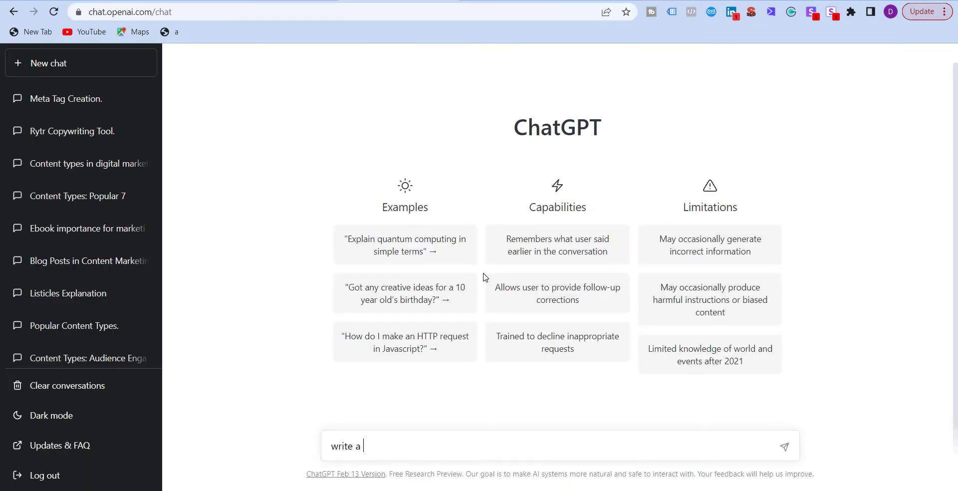
pyautogui.write('meta title and meta descri')
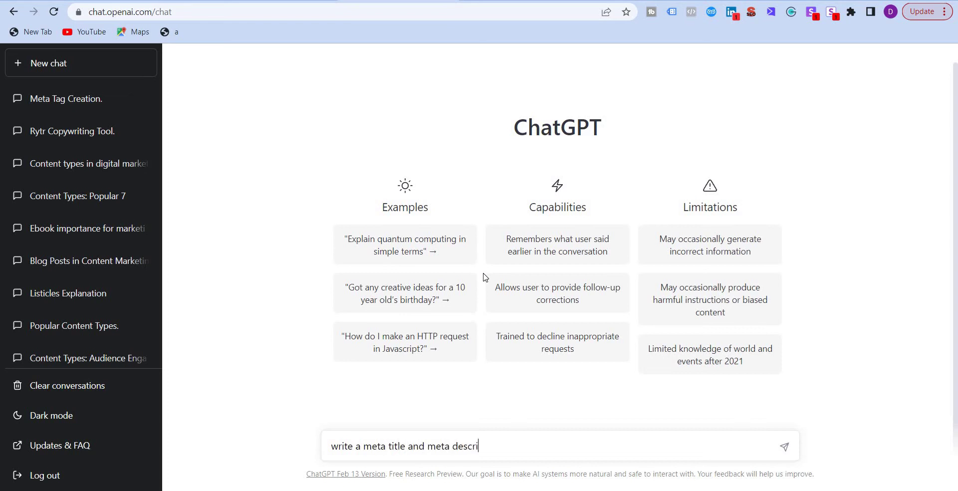
pyautogui.write('ption for this page:')
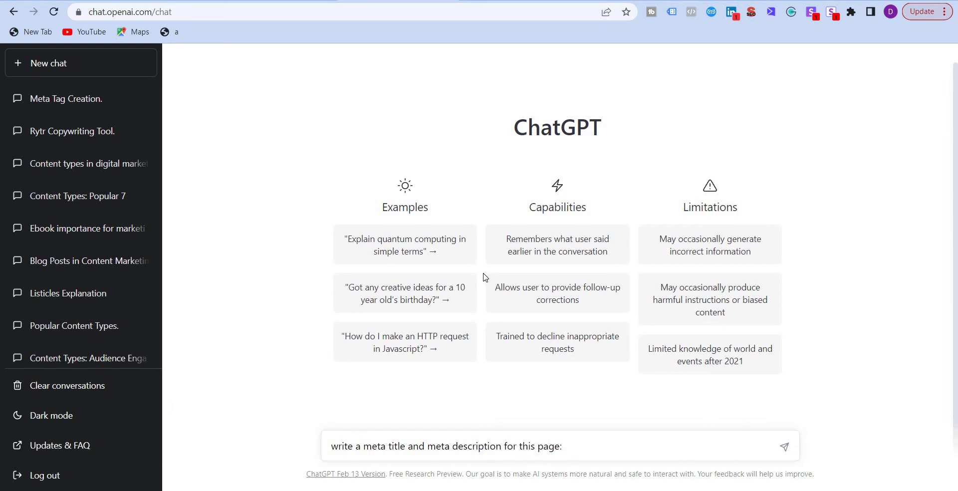
pyautogui.write('https://digital-doorway.com/blog/marketing/7-popular-content-types/')
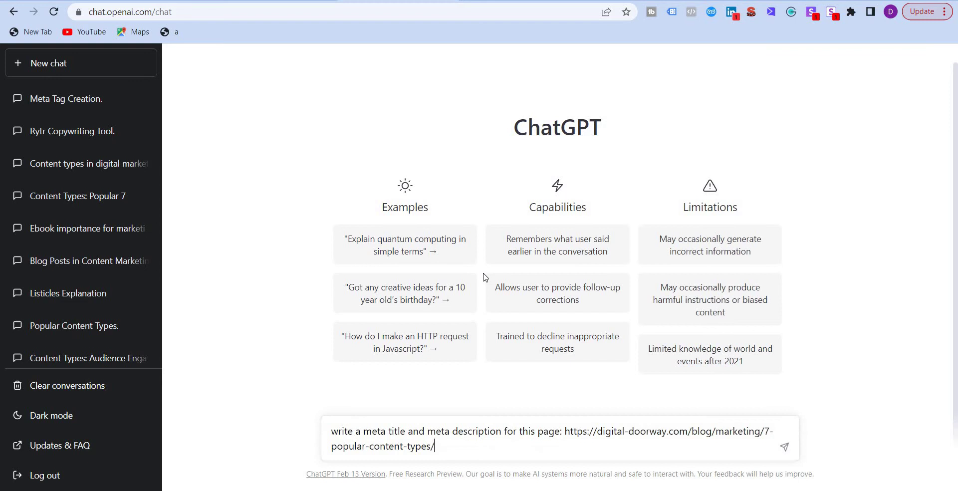
pyautogui.press('Return')
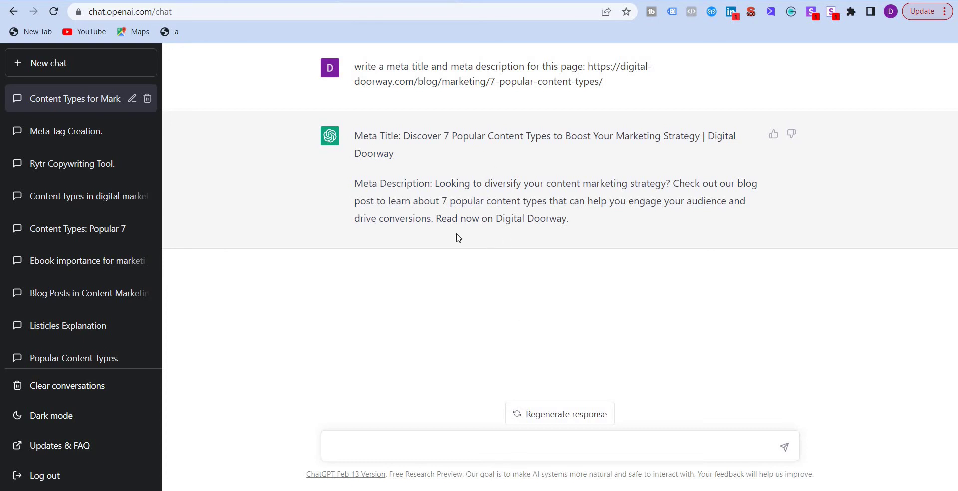
# - Regenerate the meta title and description response, and return to its first version
pyautogui.click(557, 421)
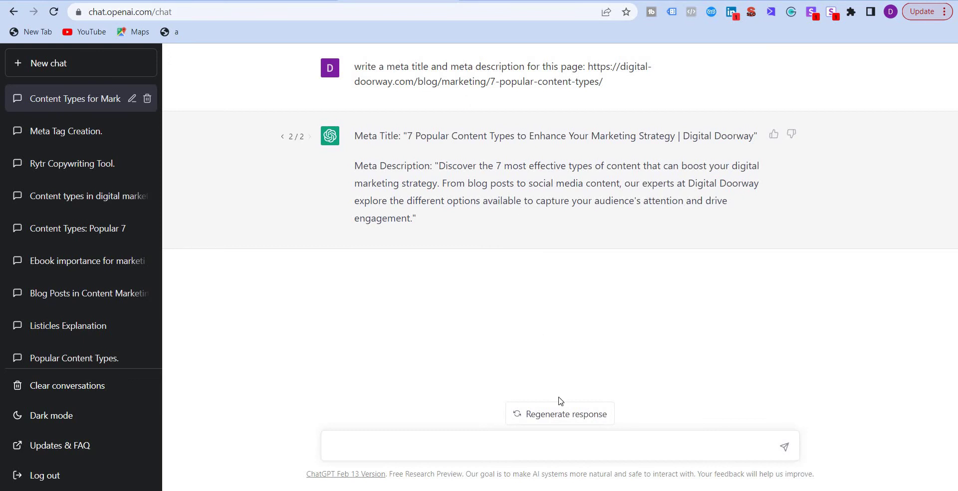
pyautogui.click(283, 137)
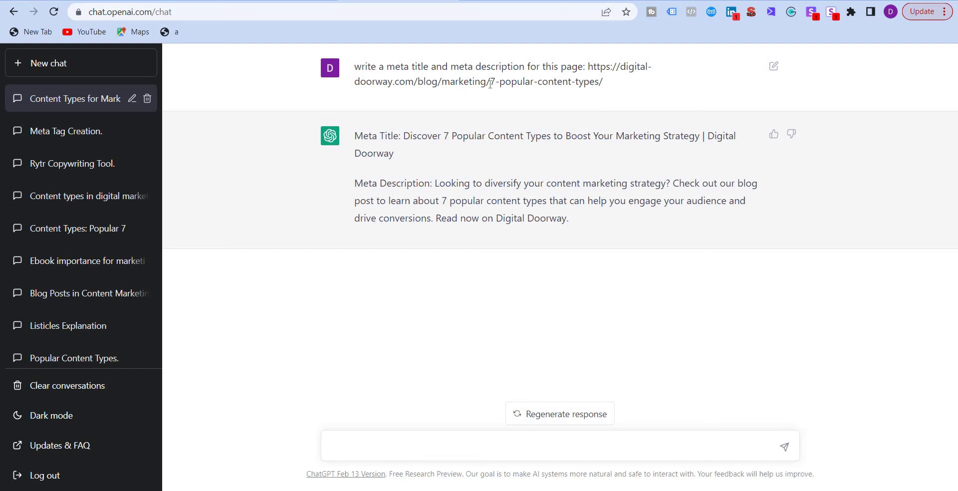
# - Return to the Digital Doorway blog page and open the "What is Youtube Shorts" article to get its URL
pyautogui.hotkey('ctrl', 'Tab')
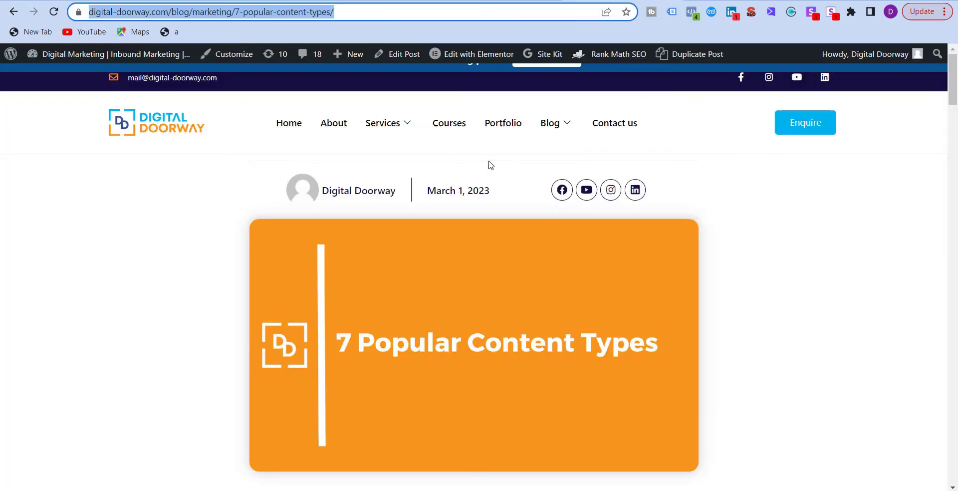
pyautogui.click(12, 12)
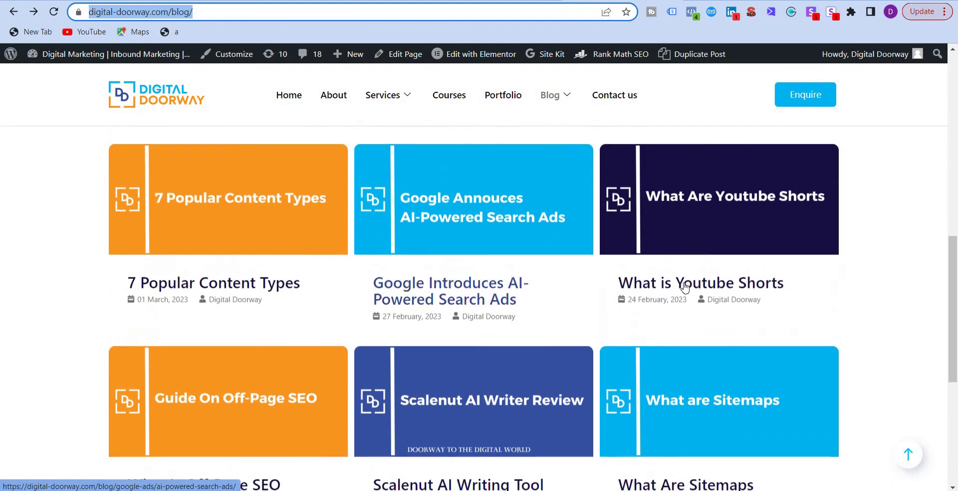
pyautogui.click(685, 287)
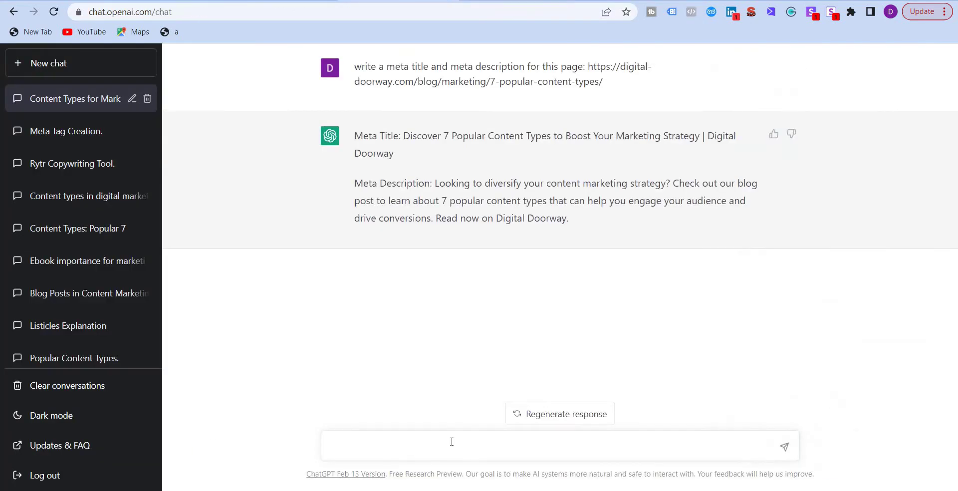
pyautogui.write('write a meta title and meta')
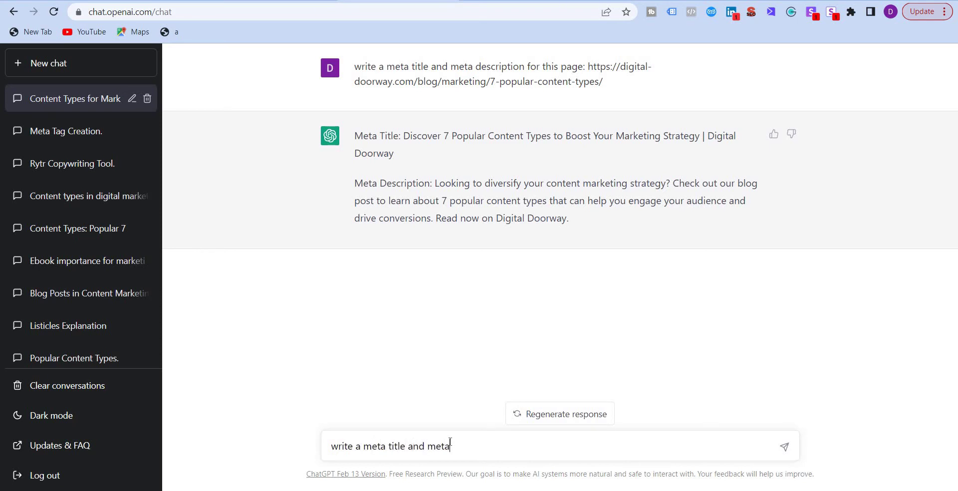
pyautogui.write(' description for this page:')
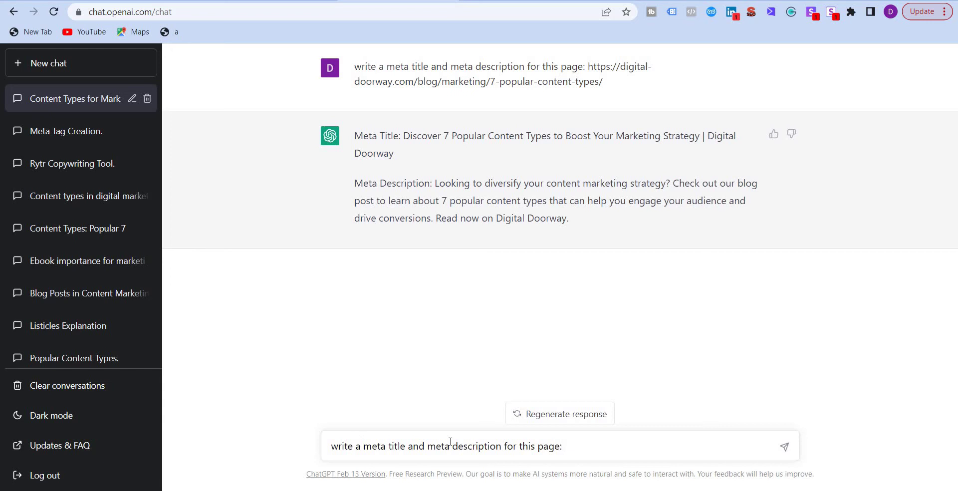
pyautogui.write('https://digital-doorway.com/blog/marketing/youtube-shorts/')
pyautogui.press('Return')
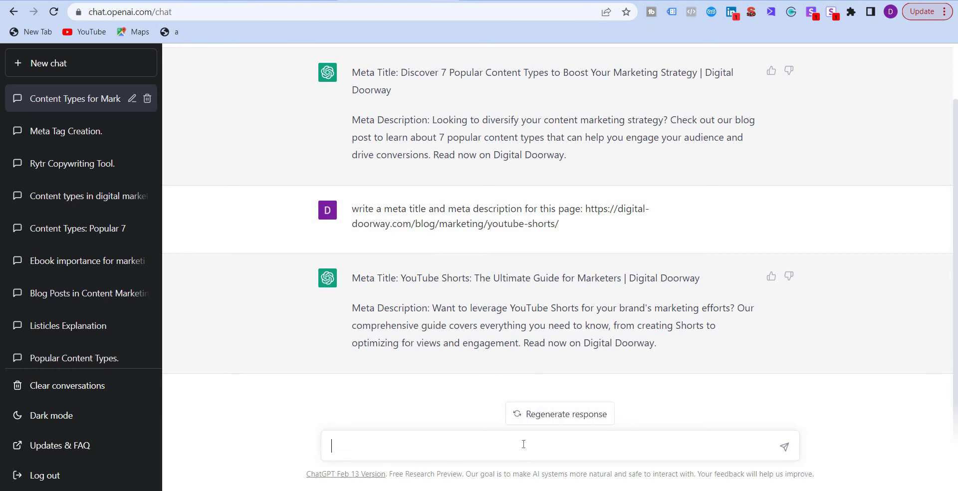
# - Send the prompt "write a meta title and meta description for this topic: Guide on Youtube shorts"
pyautogui.write('write a meta title and meta dw')
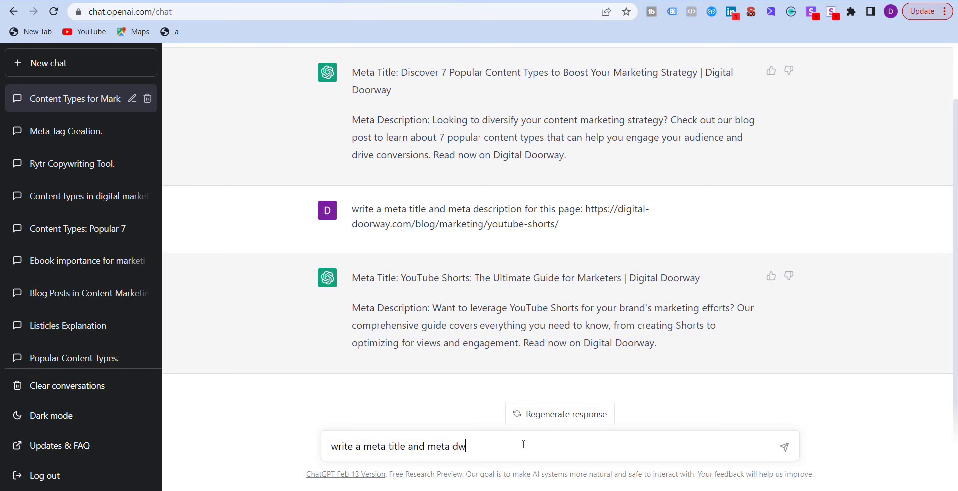
pyautogui.press('BackSpace')
pyautogui.write('escription for this topic: Guide on ')
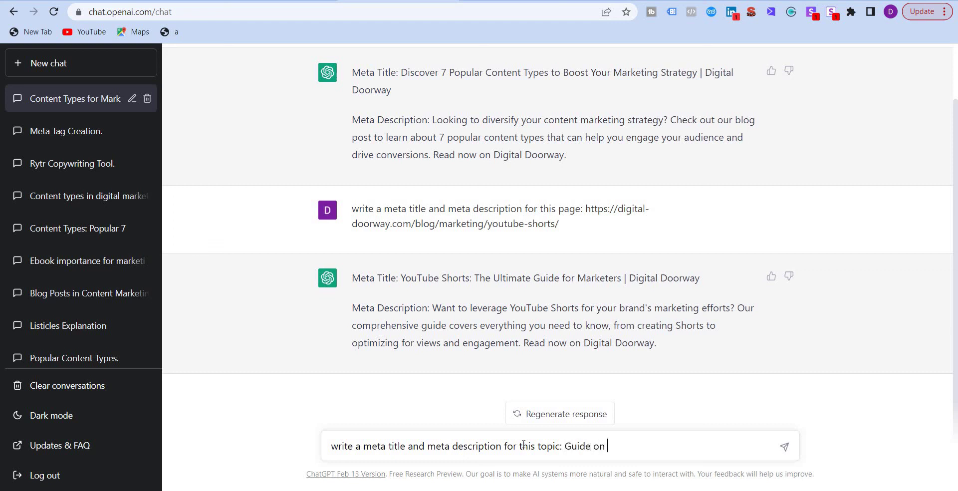
pyautogui.write('Youtube dho')
pyautogui.press('BackSpace')
pyautogui.press('BackSpace')
pyautogui.press('BackSpace')
pyautogui.write('shorts')
pyautogui.press('Return')
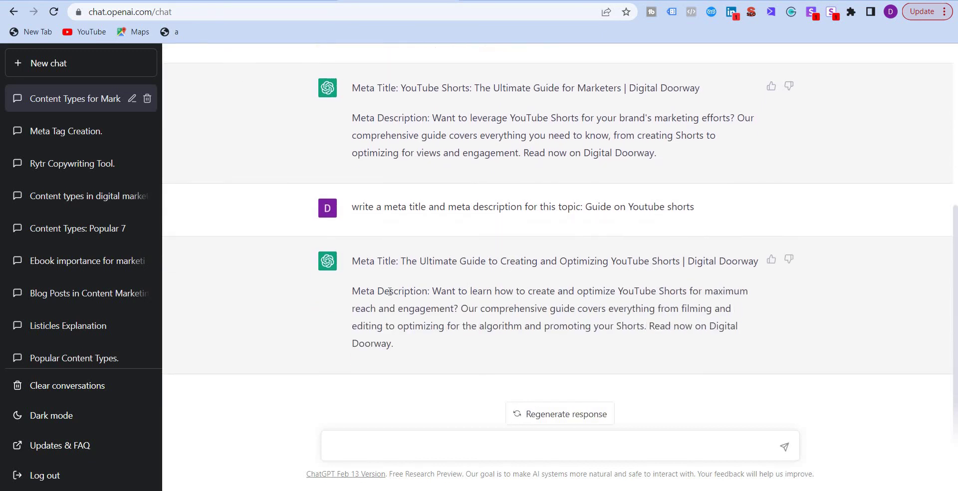
# - Review the meta description generated for the topic "Guide on Youtube shorts" against the response for the YouTube Shorts page URL
pyautogui.moveTo(379, 291); pyautogui.dragTo(574, 308)
pyautogui.click(602, 294)
pyautogui.scroll(3, 543, 283)
pyautogui.scroll(-1, 406, 205)
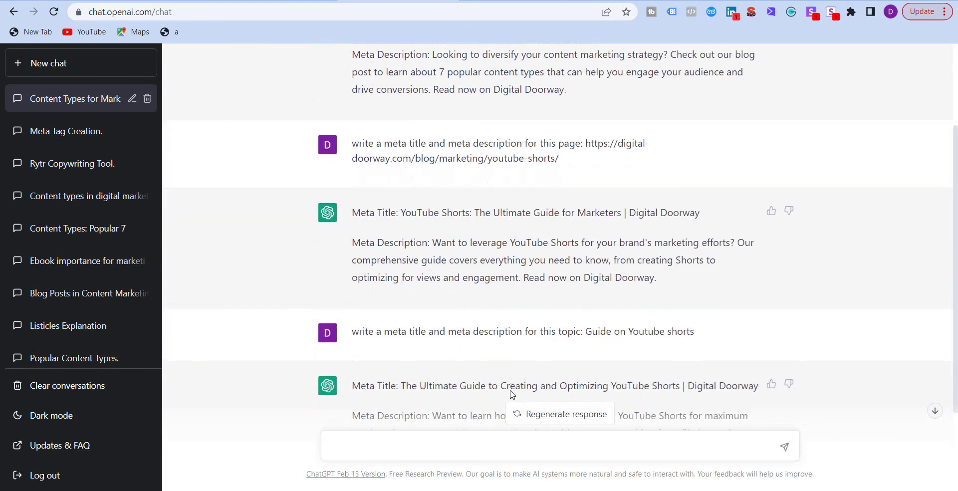
pyautogui.scroll(-3, 469, 352)
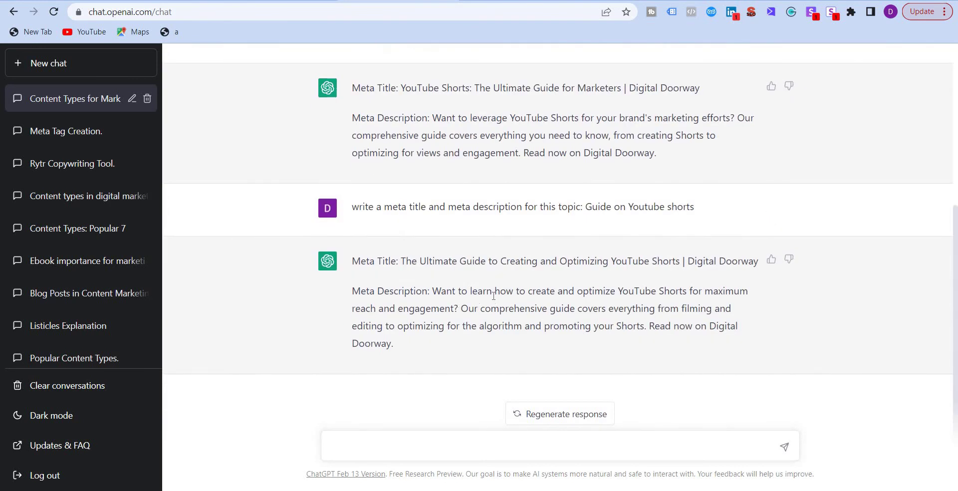
# - Compare the wording of the three generated meta descriptions, from the 7 popular content types page through to the Youtube shorts topic
pyautogui.scroll(5, 497, 298)
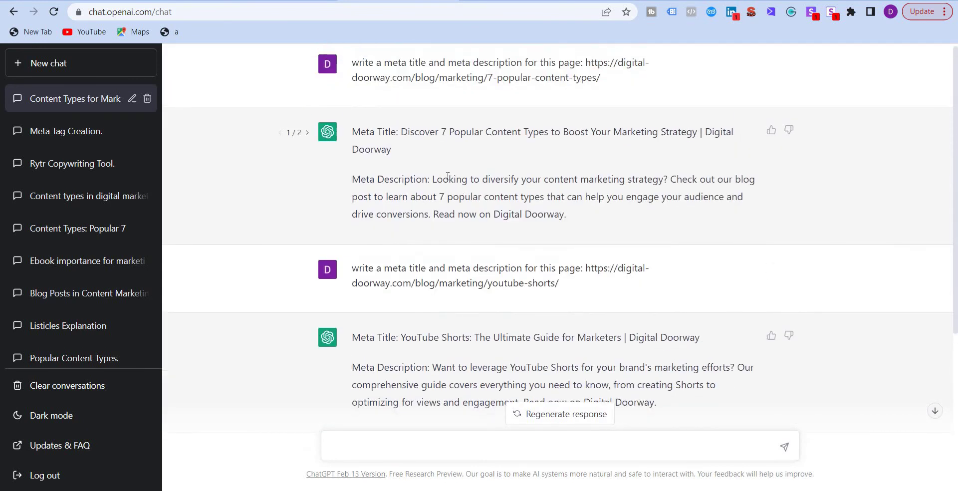
pyautogui.moveTo(448, 180); pyautogui.dragTo(661, 189)
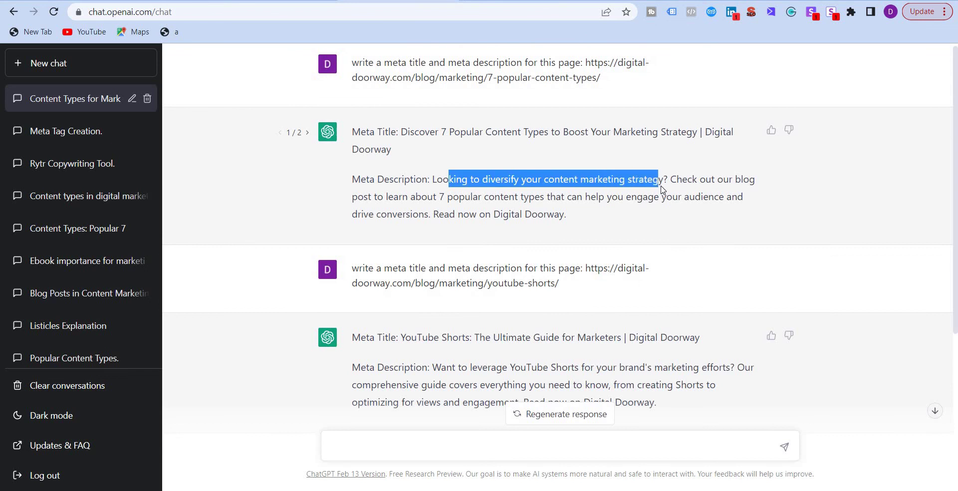
pyautogui.scroll(-1, 576, 210)
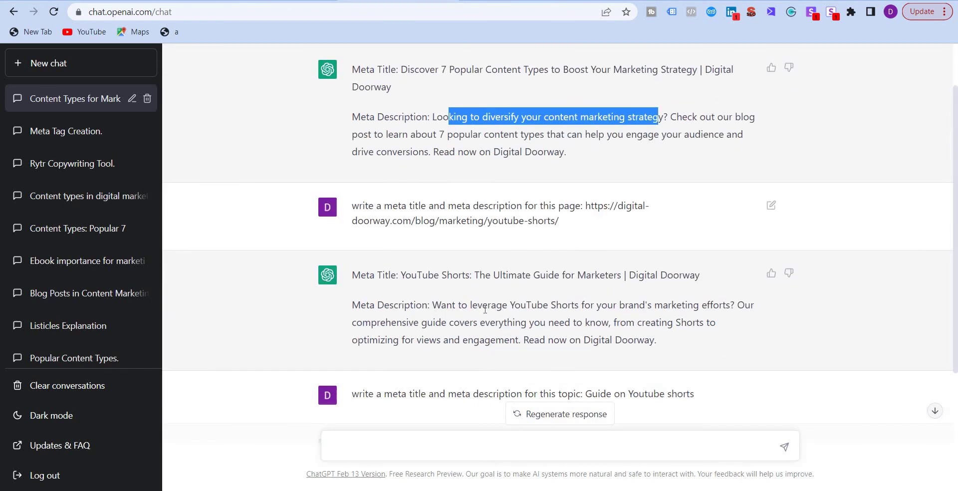
pyautogui.click(465, 292)
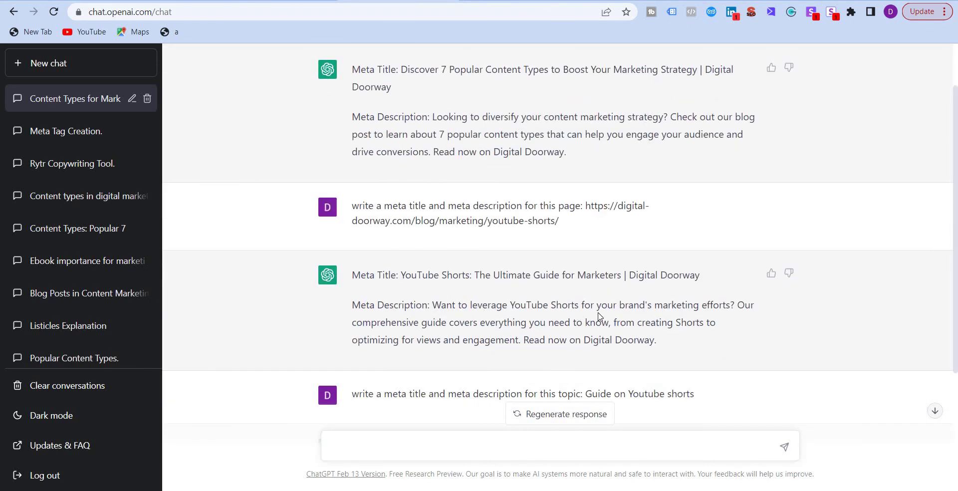
pyautogui.moveTo(446, 305); pyautogui.dragTo(683, 324)
pyautogui.click(689, 310)
pyautogui.scroll(-3, 605, 338)
pyautogui.moveTo(464, 291); pyautogui.dragTo(637, 306)
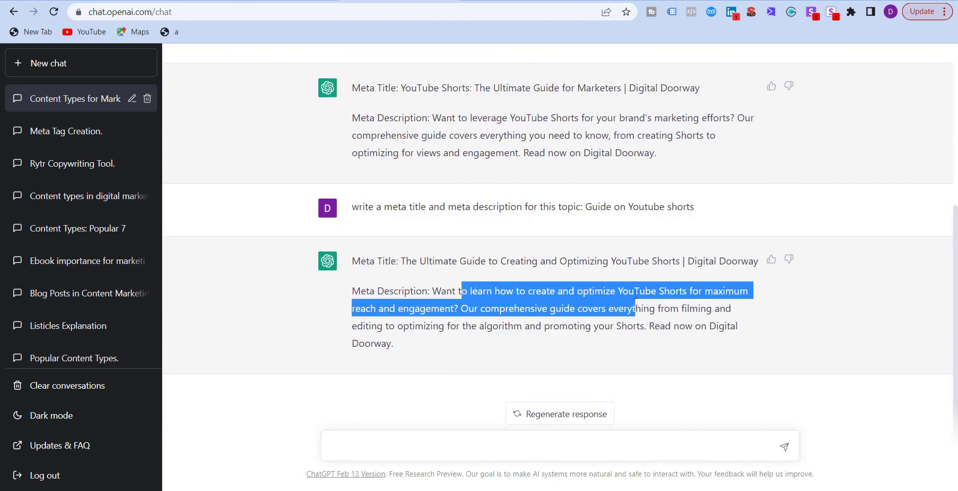
pyautogui.click(699, 302)
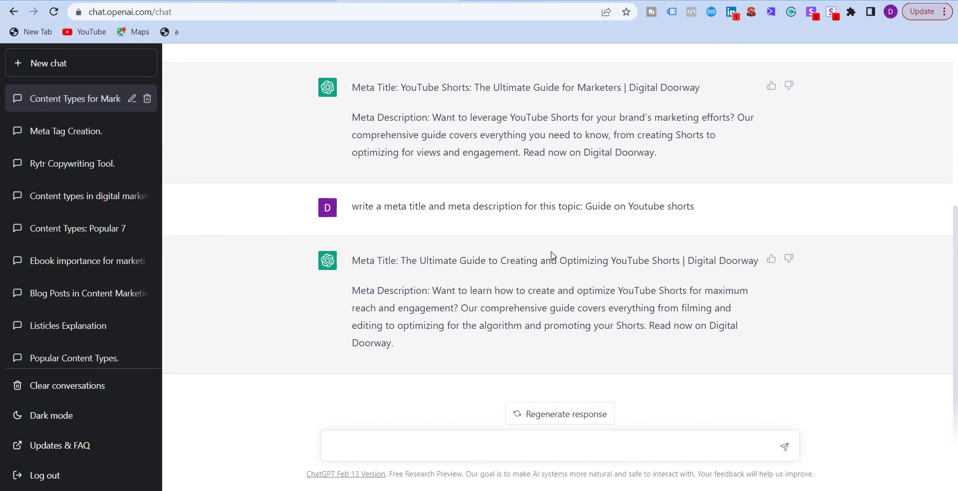
pyautogui.scroll(4, 552, 255)
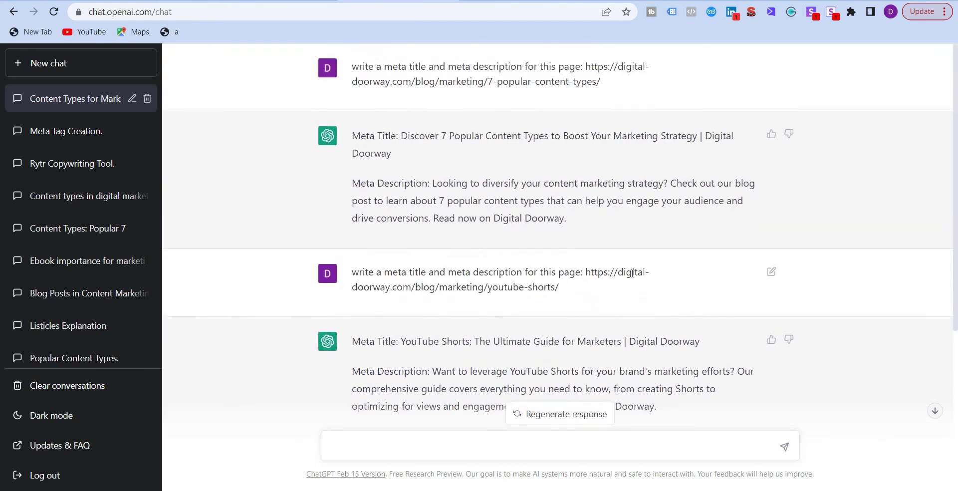
pyautogui.scroll(-4, 630, 273)
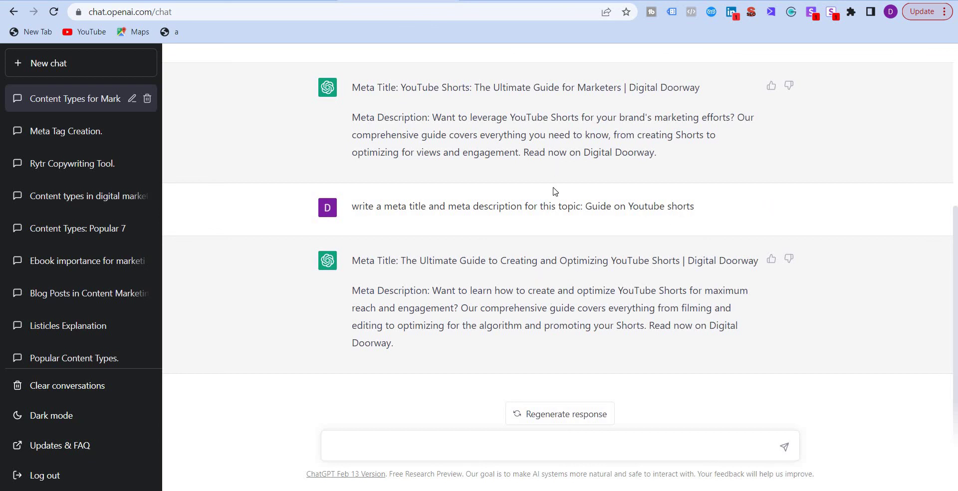
pyautogui.scroll(2, 547, 240)
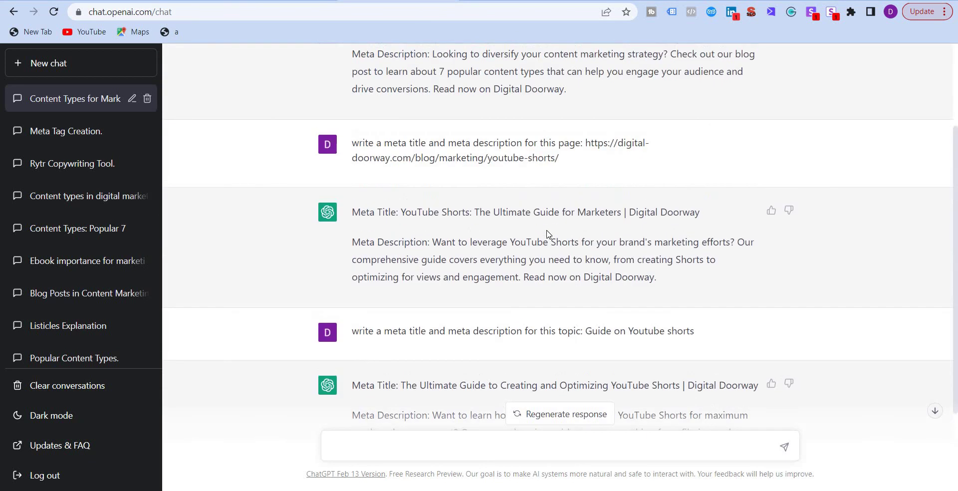
pyautogui.scroll(-2, 549, 234)
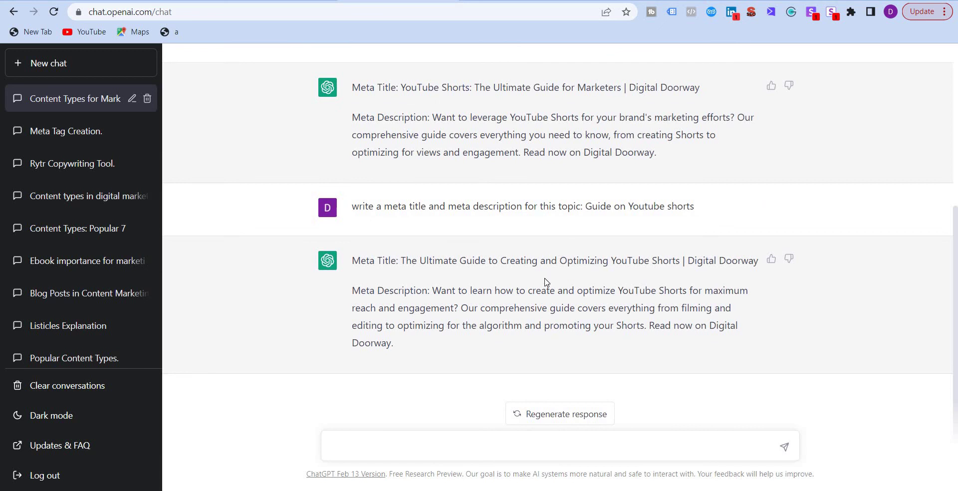